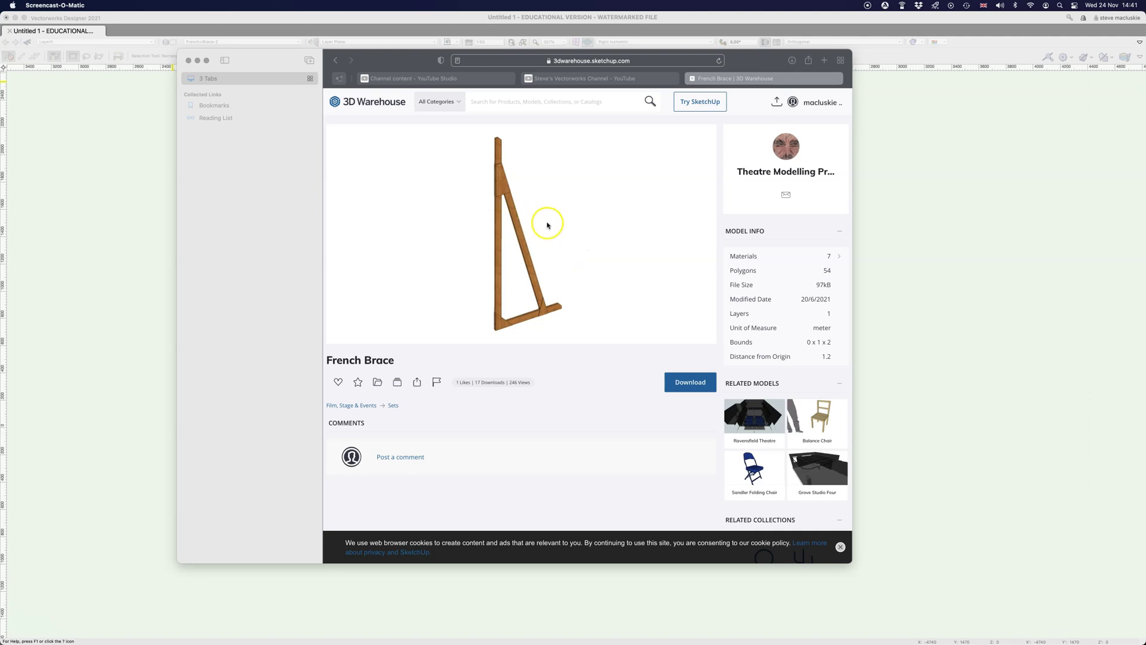
Download the French Brace model in SketchUp format from 3D Warehouse, then close Safari
{"action": "left_click", "coordinate": [689, 383]}
{"action": "left_click", "coordinate": [687, 383]}
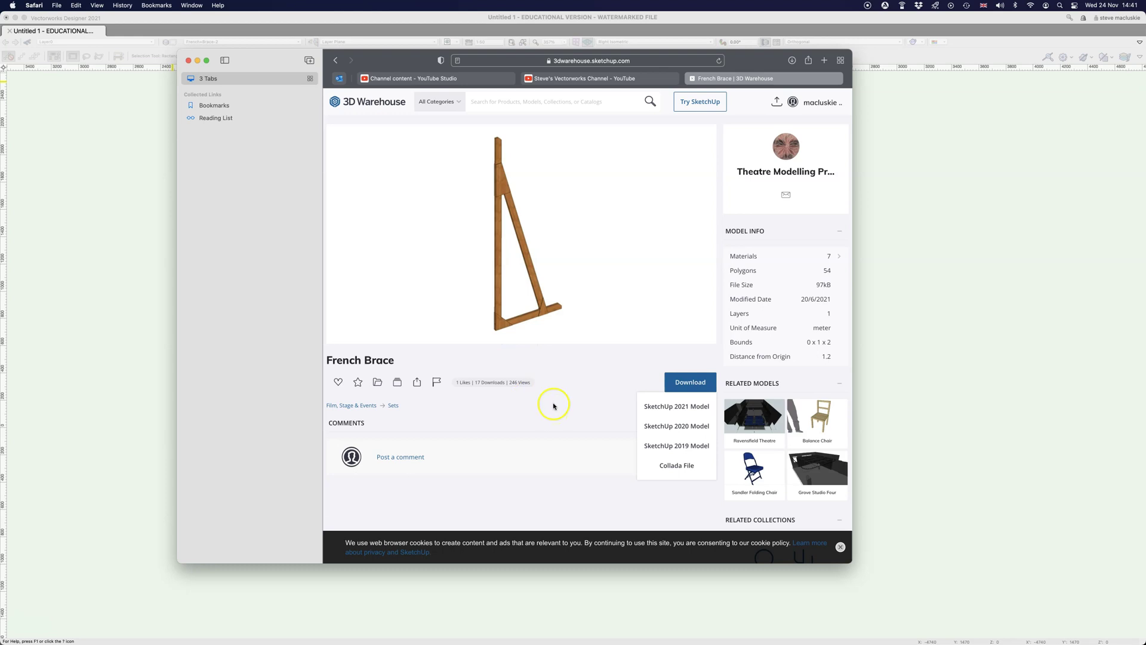
{"action": "left_click", "coordinate": [189, 60]}
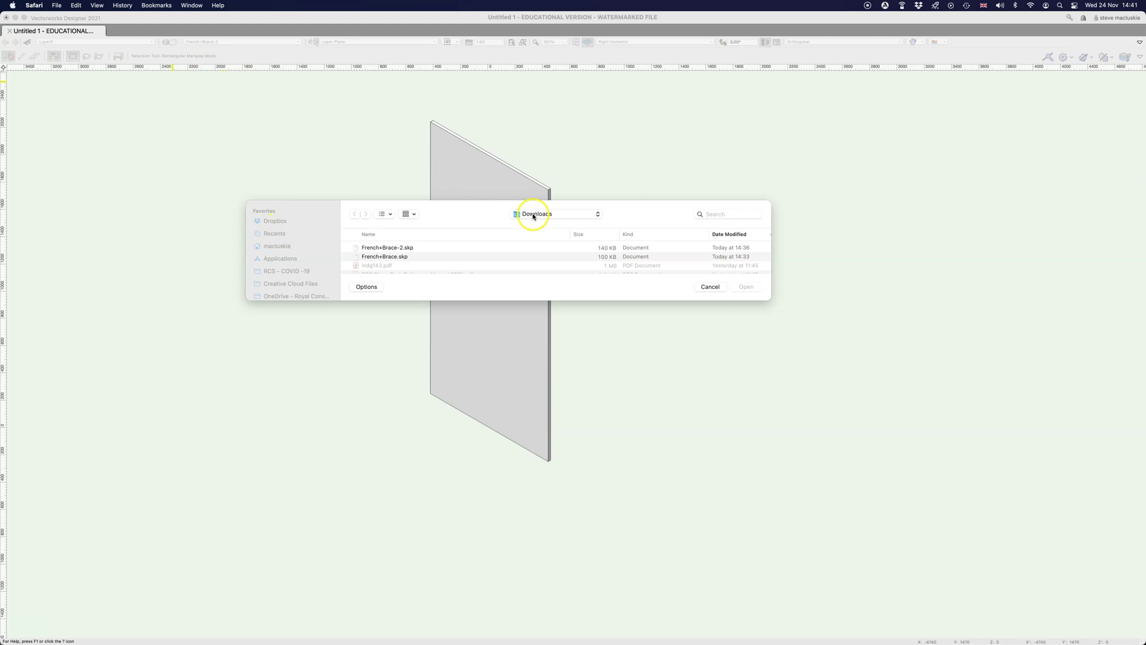
Select French+Brace-2.skp from the Downloads folder in the Open dialog
{"action": "left_click", "coordinate": [393, 248]}
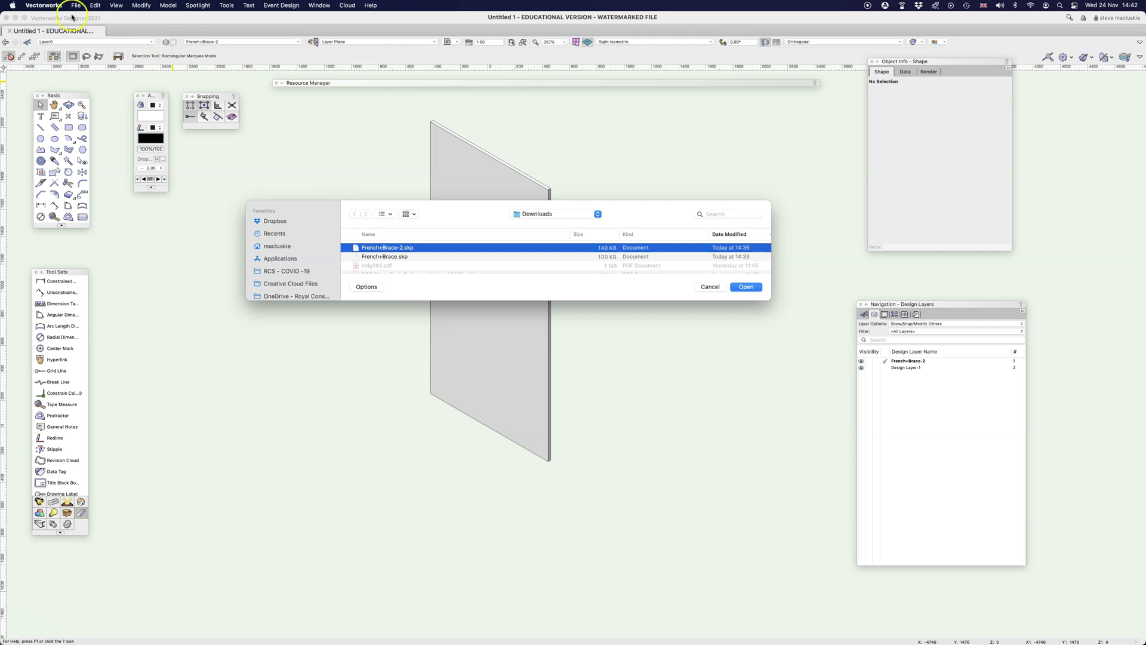
{"action": "left_click", "coordinate": [45, 6]}
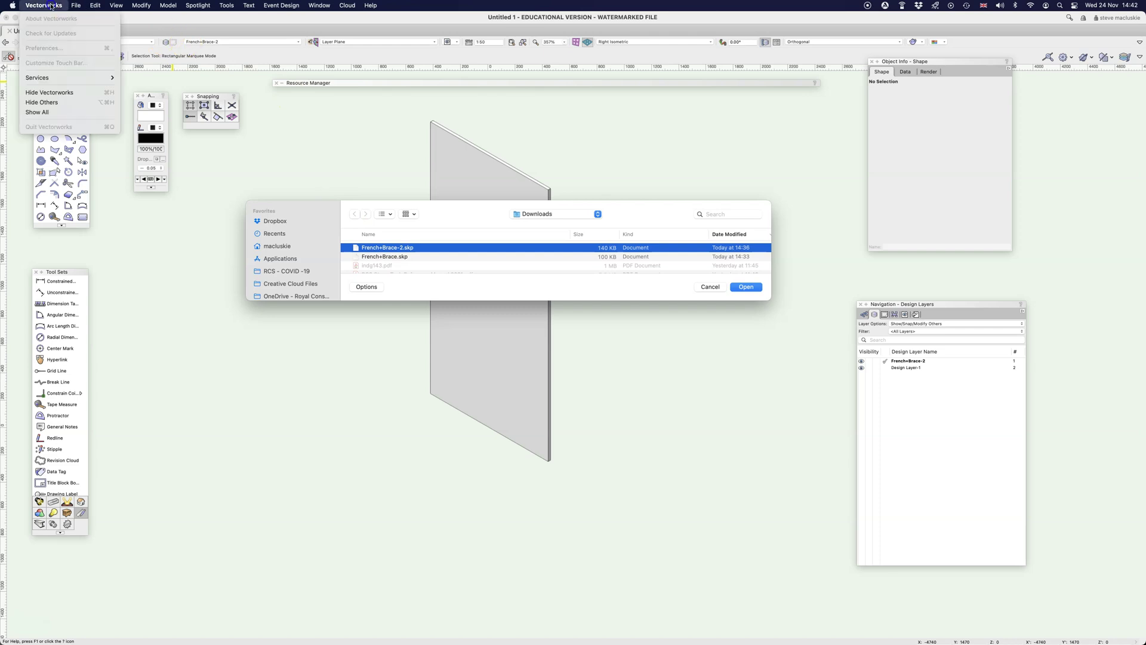
{"action": "left_click", "coordinate": [281, 140]}
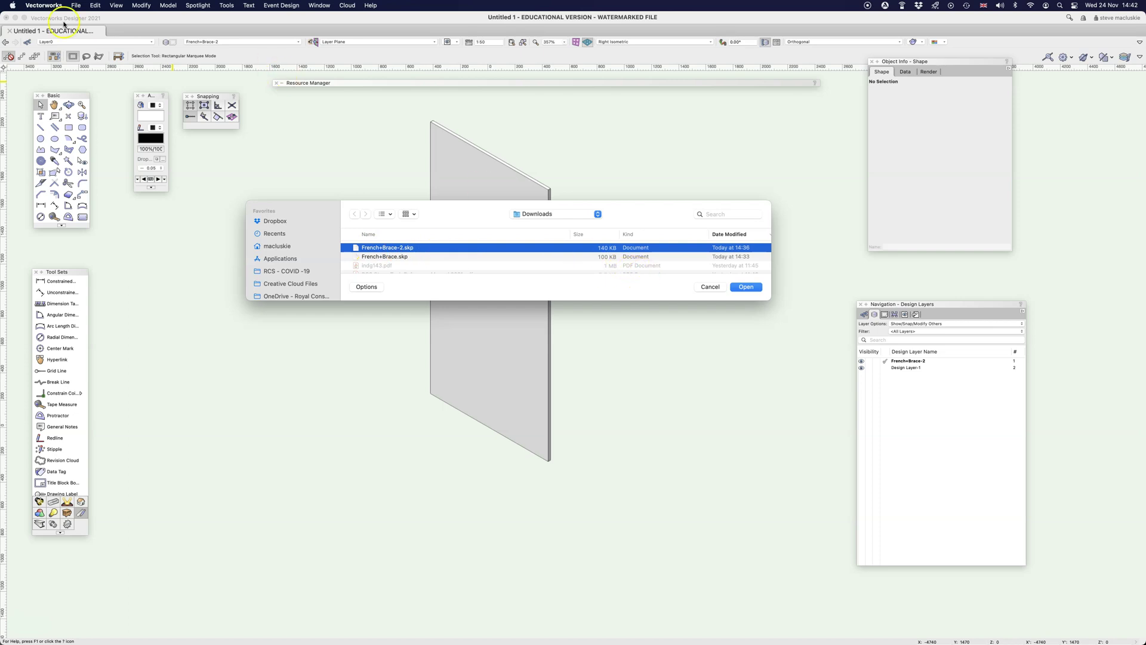
{"action": "left_click", "coordinate": [76, 5]}
Import French+Brace-2.skp with Simple, Meshes/3D Polygons settings, showing its textures
{"action": "left_click", "coordinate": [747, 286]}
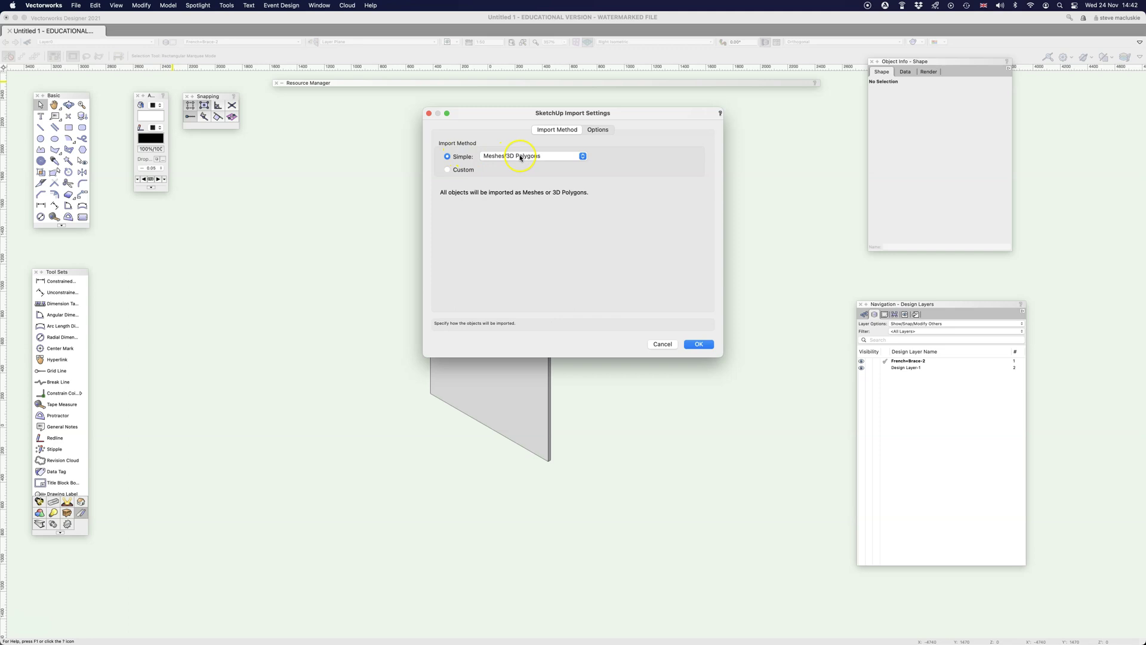
{"action": "left_click", "coordinate": [700, 344]}
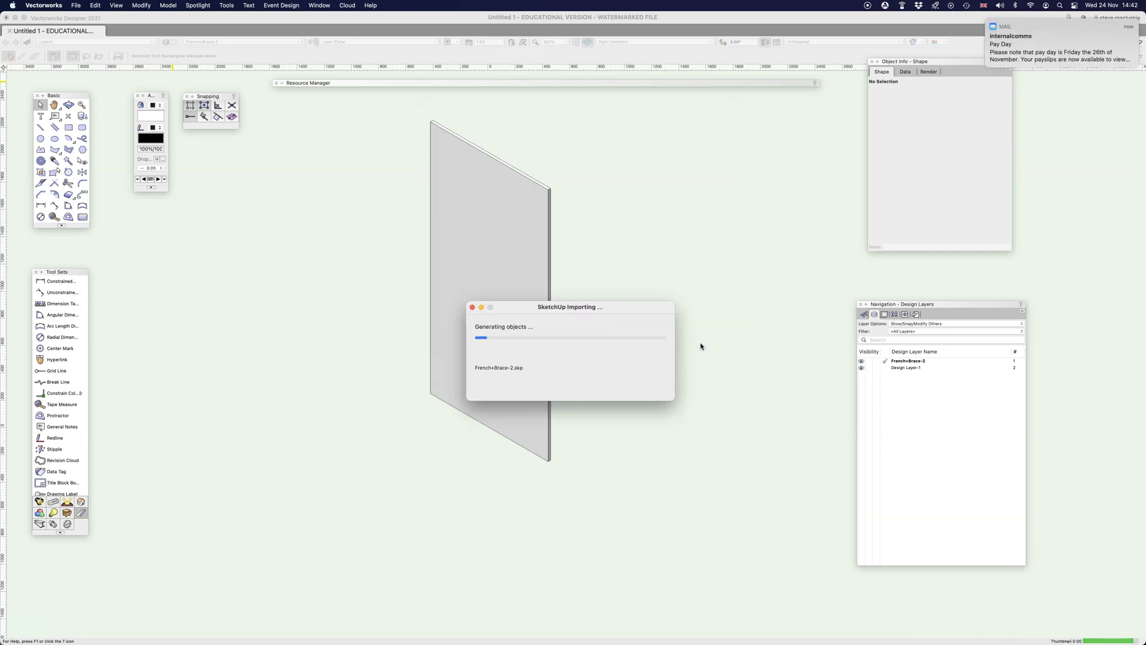
{"action": "left_click", "coordinate": [675, 83]}
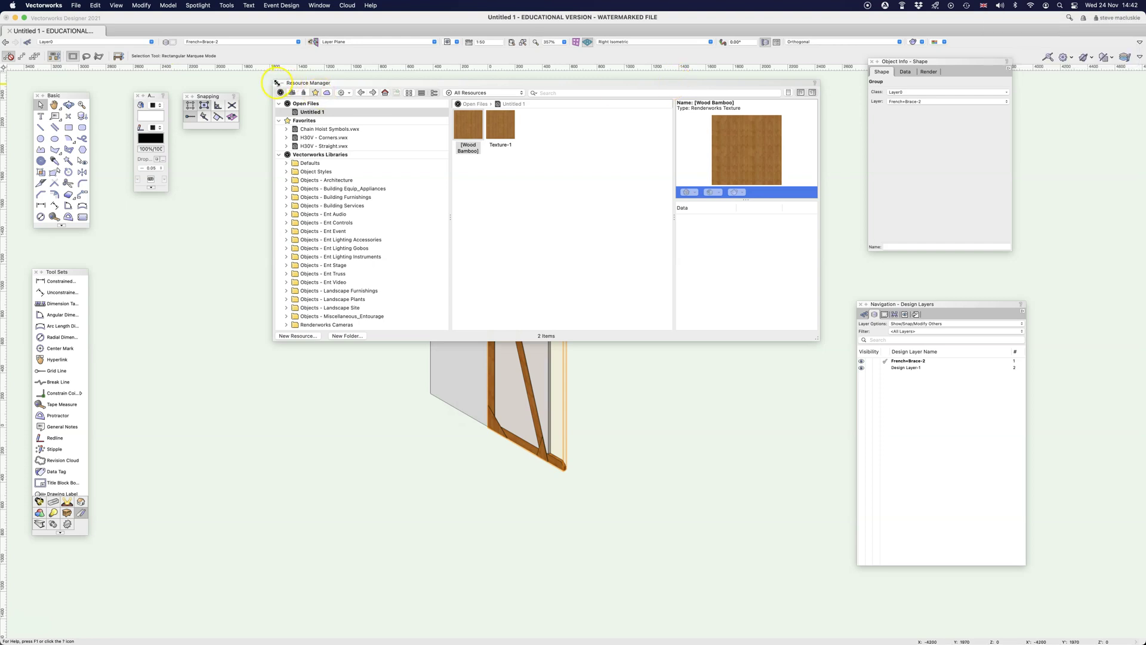
Close the Resource Manager and switch to Top/Plan view
{"action": "left_click", "coordinate": [276, 83]}
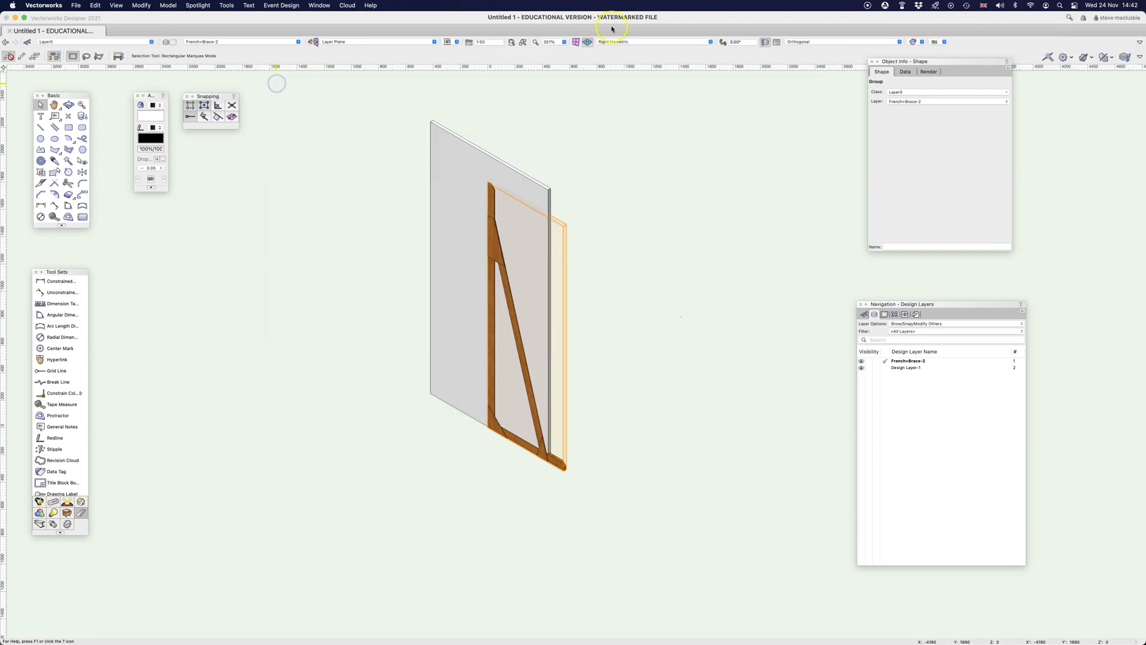
{"action": "left_click", "coordinate": [711, 42]}
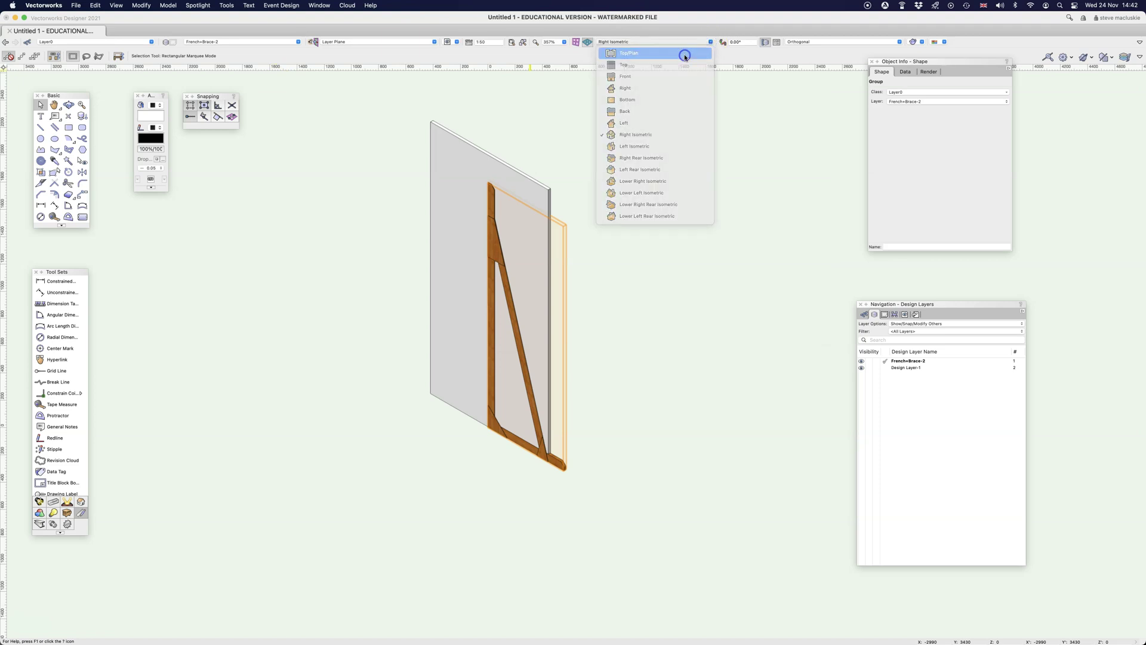
{"action": "left_click", "coordinate": [684, 54]}
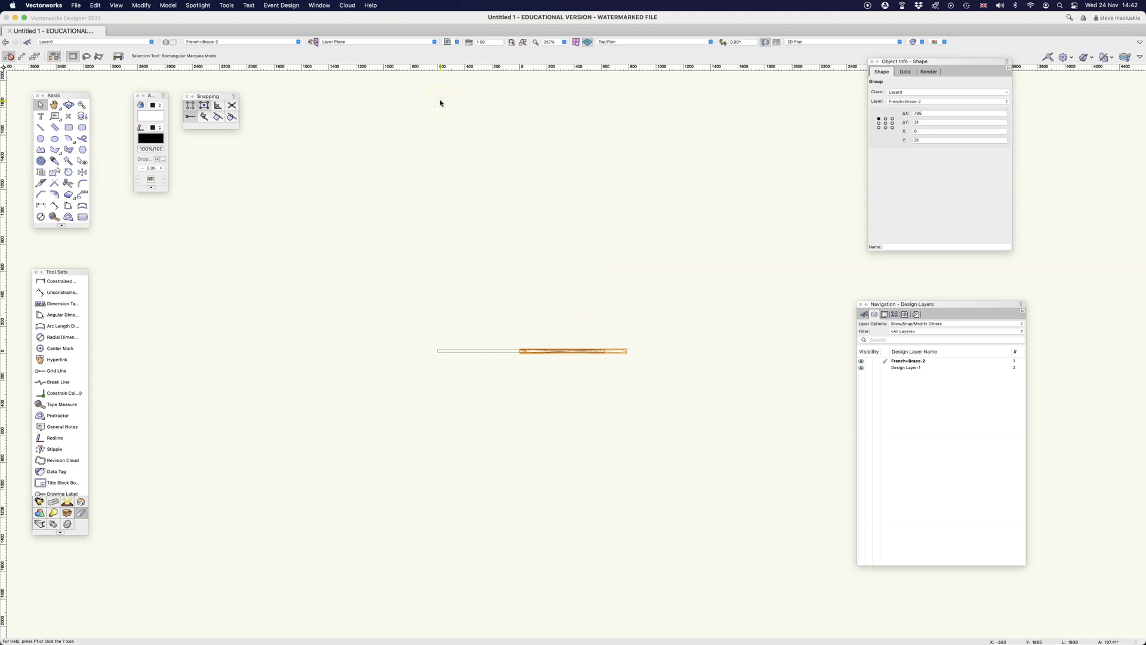
Rotate the brace 90° and drag its end against the back of the flat
{"action": "key", "text": "super+l"}
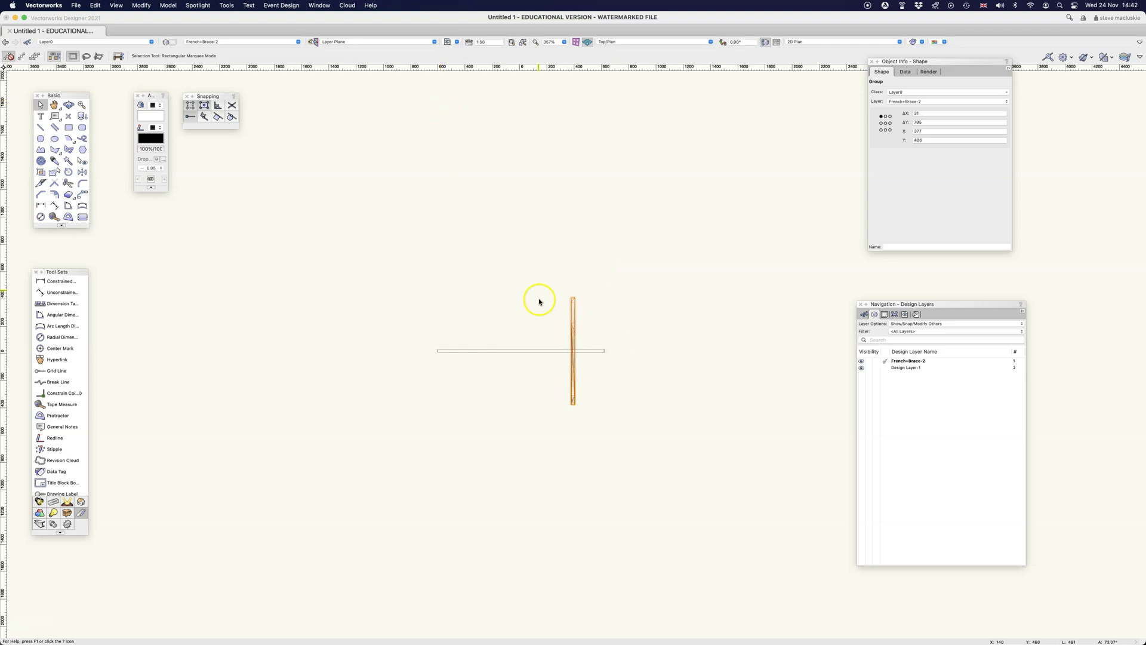
{"action": "left_click", "coordinate": [140, 5]}
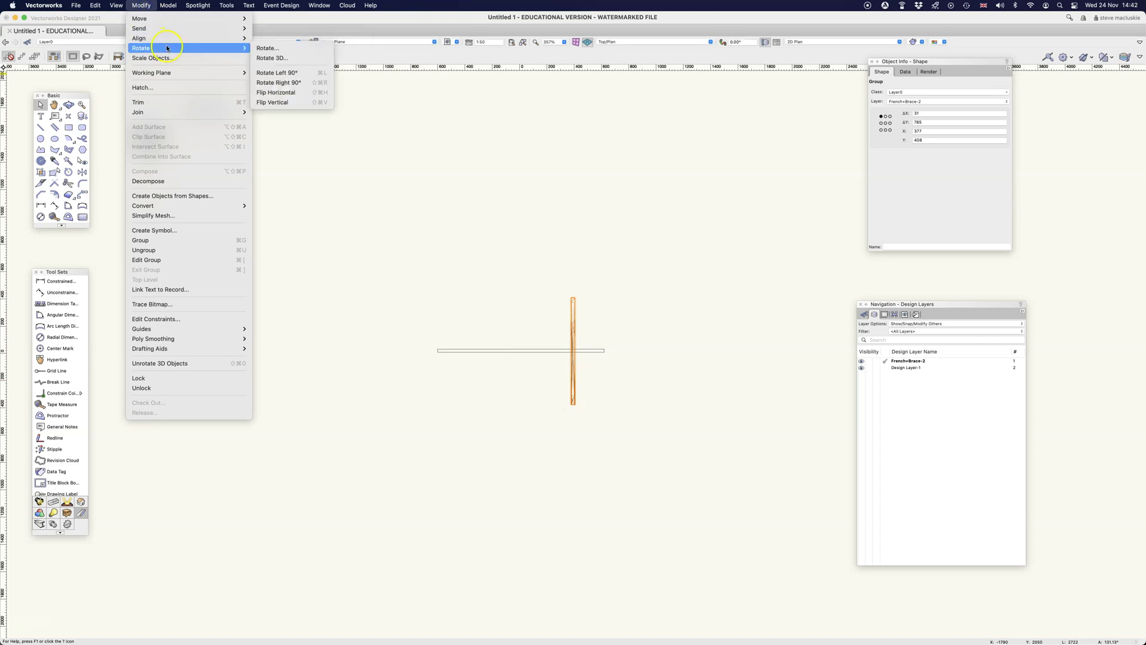
{"action": "mouse_move", "coordinate": [142, 47]}
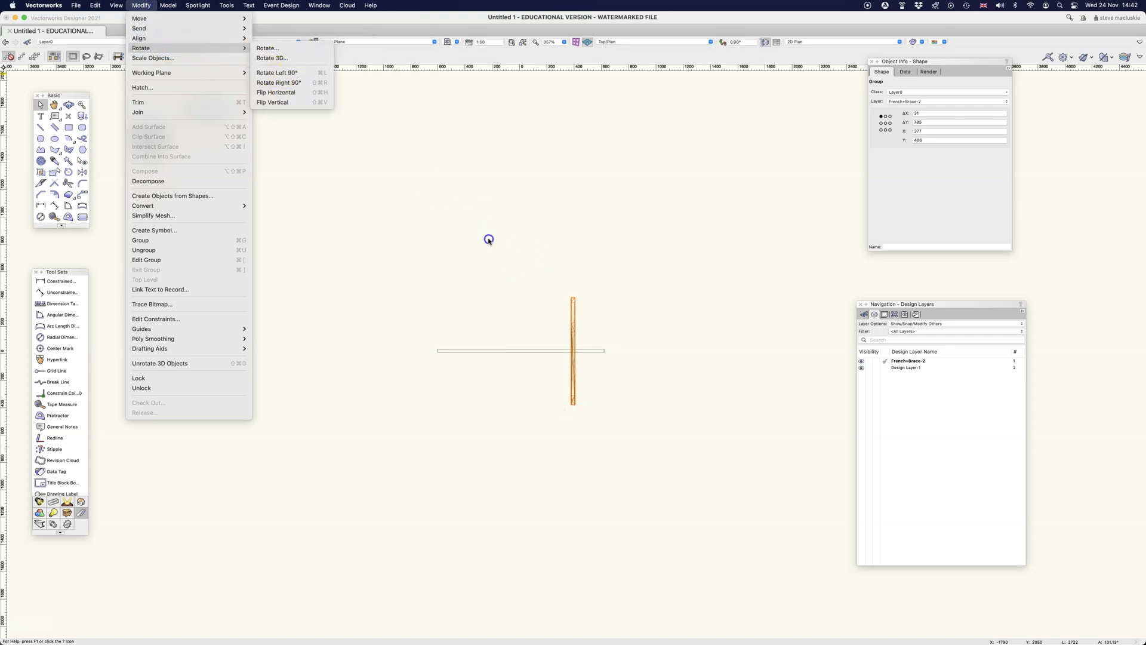
{"action": "left_click", "coordinate": [488, 237]}
{"action": "mouse_move", "coordinate": [574, 405]}
{"action": "left_mouse_down"}
{"action": "mouse_move", "coordinate": [521, 349]}
{"action": "mouse_move", "coordinate": [527, 364]}
{"action": "left_mouse_up"}
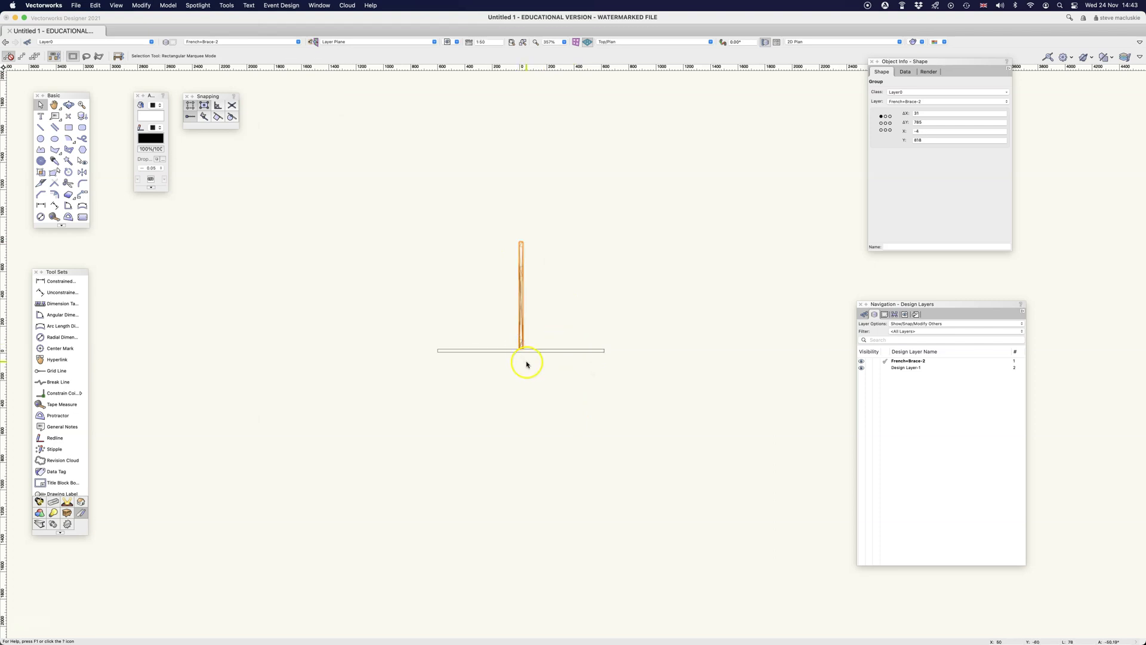
{"action": "left_click", "coordinate": [709, 42]}
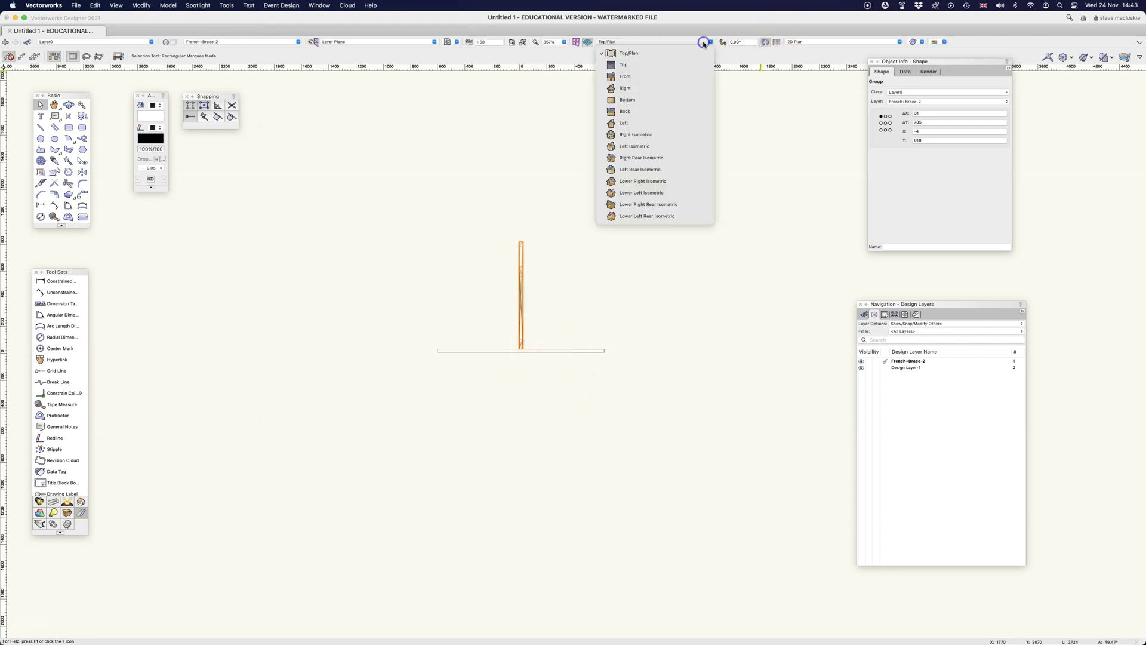
Return to Right Isometric view with a shaded render mode
{"action": "left_click", "coordinate": [681, 134]}
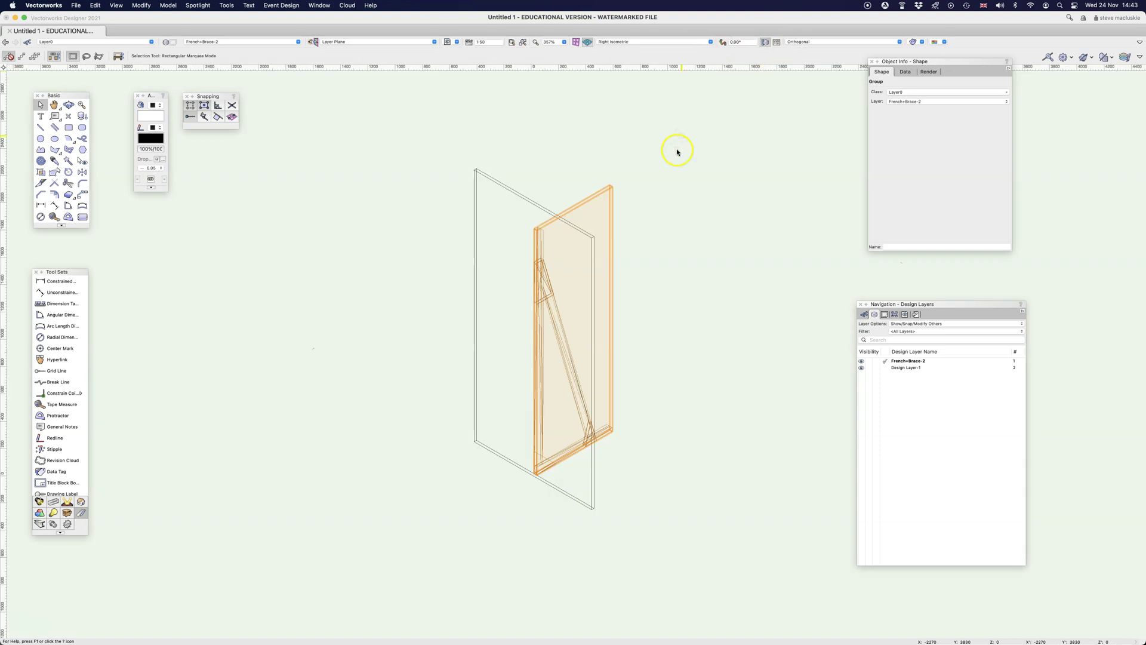
{"action": "left_click", "coordinate": [923, 41]}
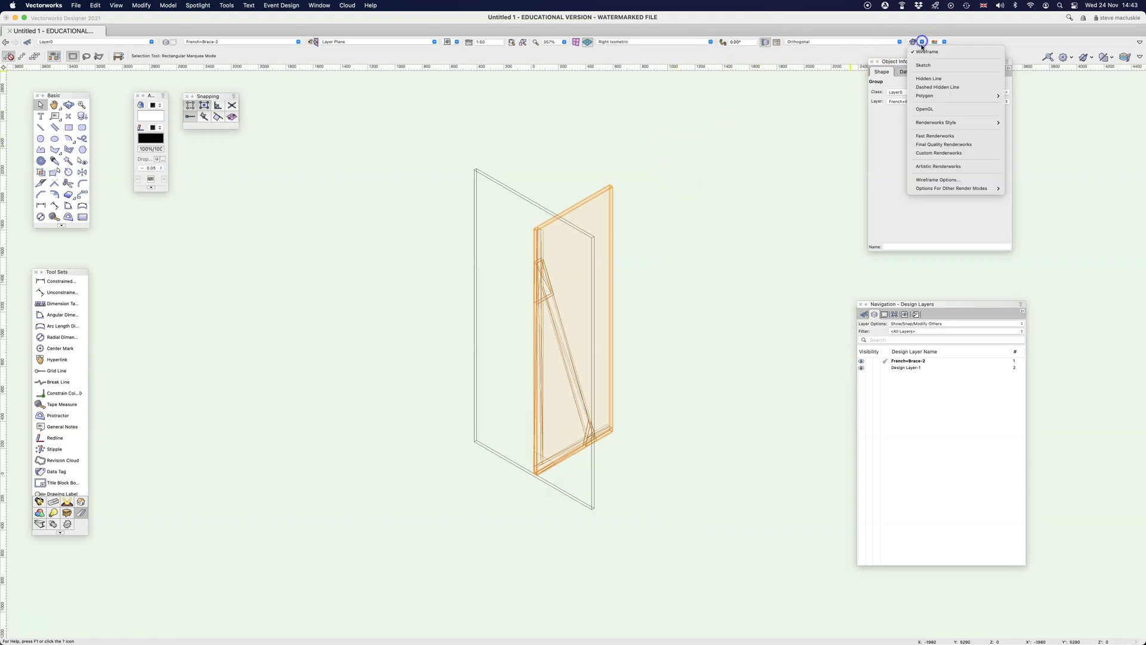
{"action": "left_click", "coordinate": [926, 108]}
Orbit with the Flyover tool to see the brace behind the flat
{"action": "left_click", "coordinate": [68, 105]}
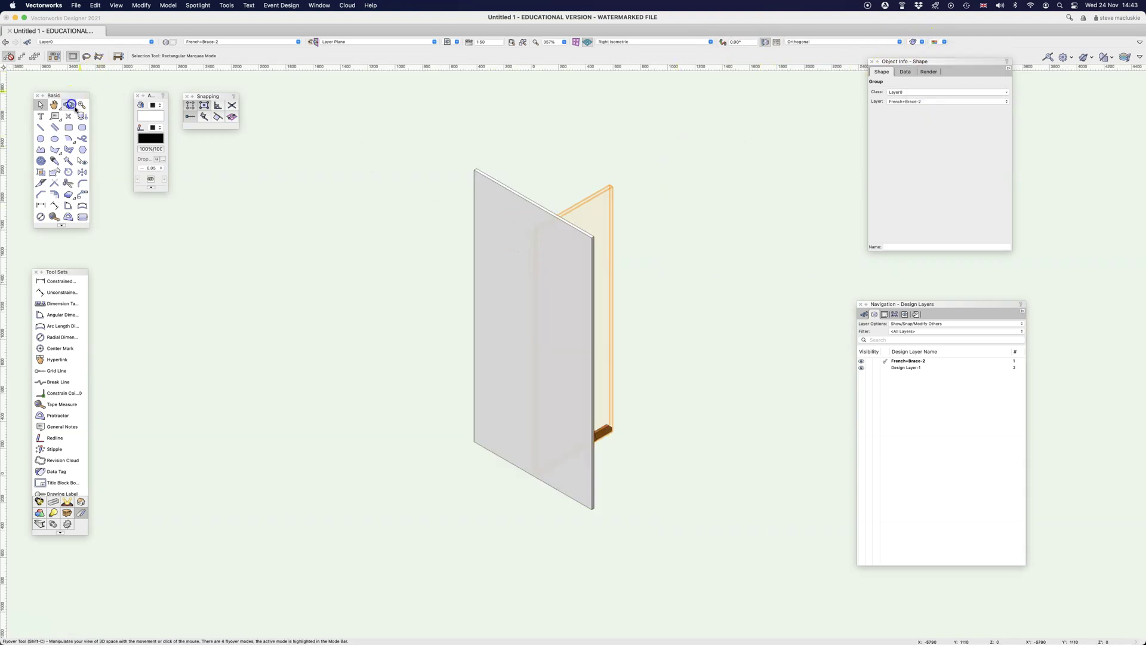
{"action": "mouse_move", "coordinate": [448, 258]}
{"action": "left_mouse_down"}
{"action": "mouse_move", "coordinate": [335, 203]}
{"action": "mouse_move", "coordinate": [267, 193]}
{"action": "mouse_move", "coordinate": [381, 219]}
{"action": "mouse_move", "coordinate": [323, 241]}
{"action": "mouse_move", "coordinate": [418, 225]}
{"action": "mouse_move", "coordinate": [388, 261]}
{"action": "mouse_move", "coordinate": [316, 249]}
{"action": "left_mouse_up"}
{"action": "left_click", "coordinate": [143, 484]}
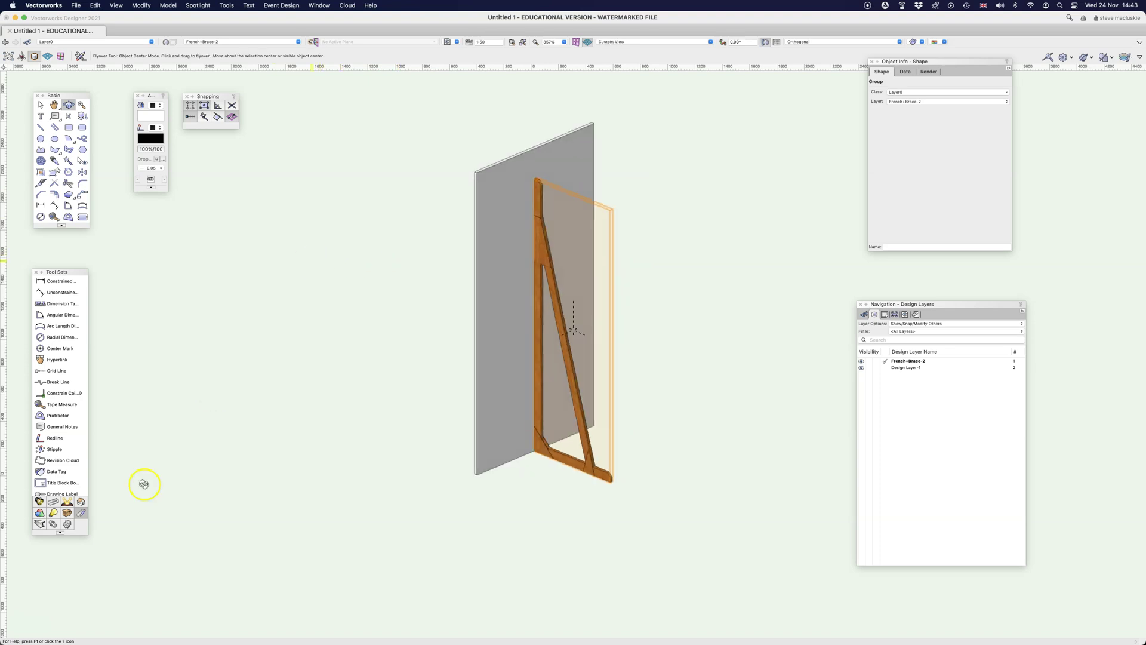